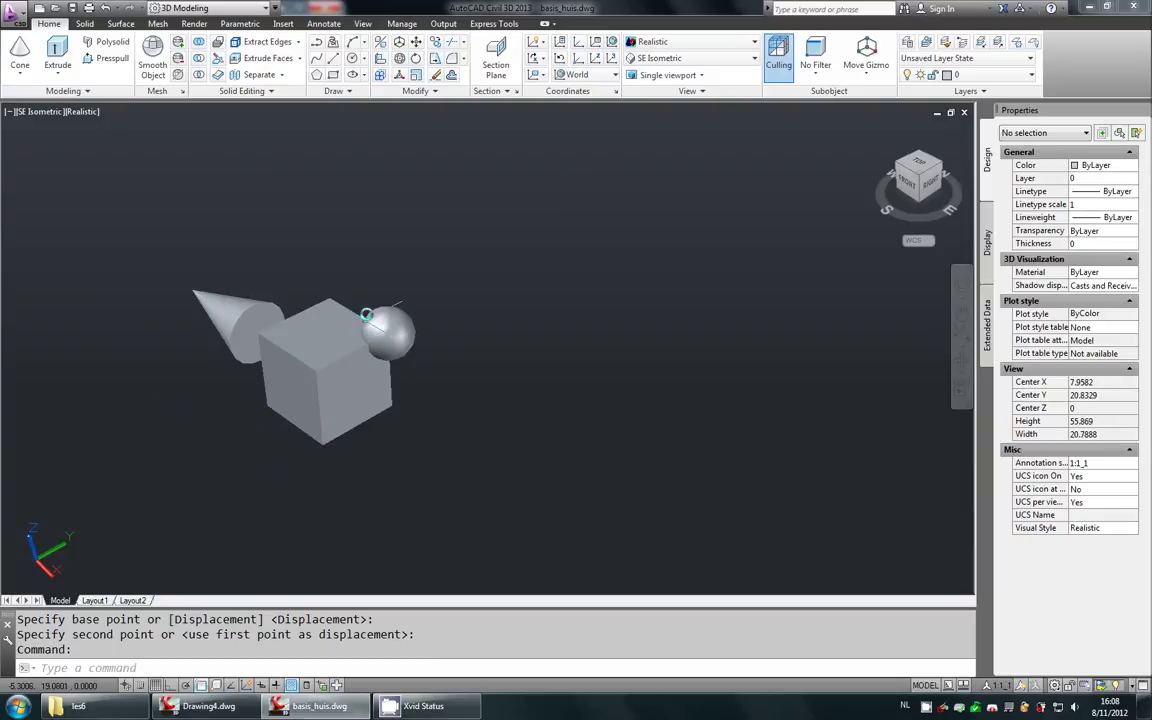
- Move the cone from the cube's left top corner to the back corner of the cube's top face
click(362, 22)
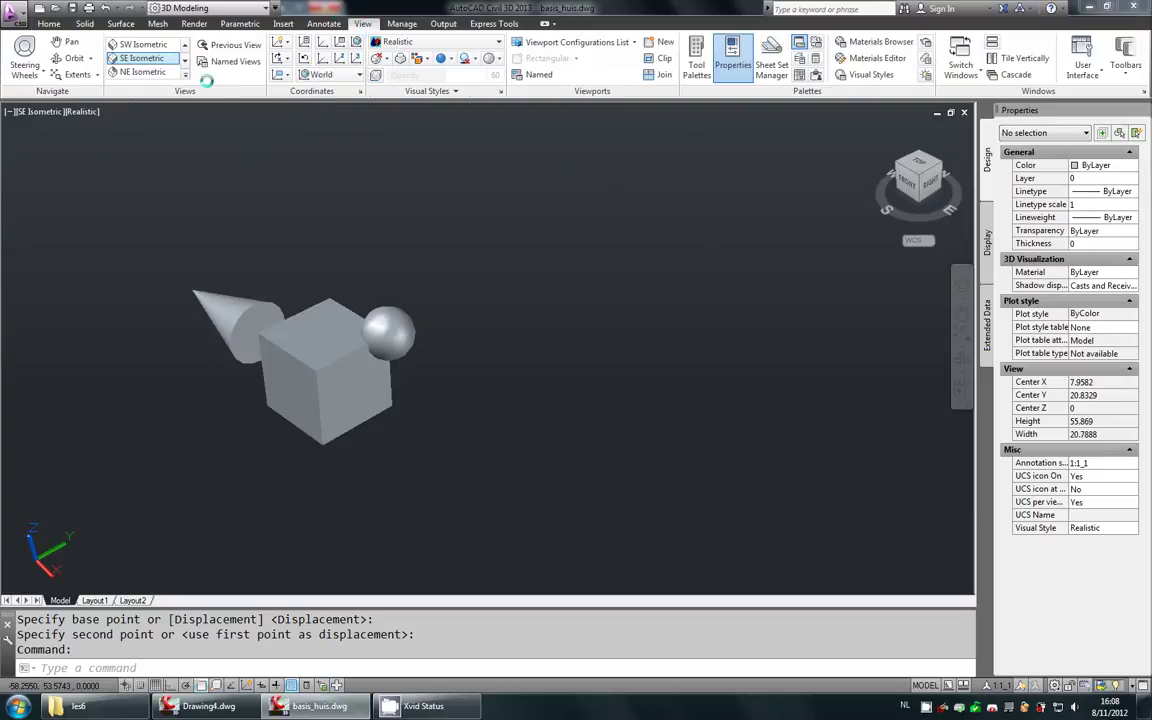
click(73, 58)
mouse_move(239, 378)
mouse_down()
mouse_move(329, 486)
mouse_move(368, 417)
mouse_move(380, 340)
mouse_move(303, 327)
mouse_move(221, 434)
mouse_move(221, 453)
mouse_move(262, 450)
mouse_move(285, 440)
mouse_move(247, 369)
mouse_move(219, 378)
mouse_move(224, 476)
mouse_move(291, 455)
mouse_move(287, 419)
mouse_move(246, 378)
mouse_up()
key(Escape)
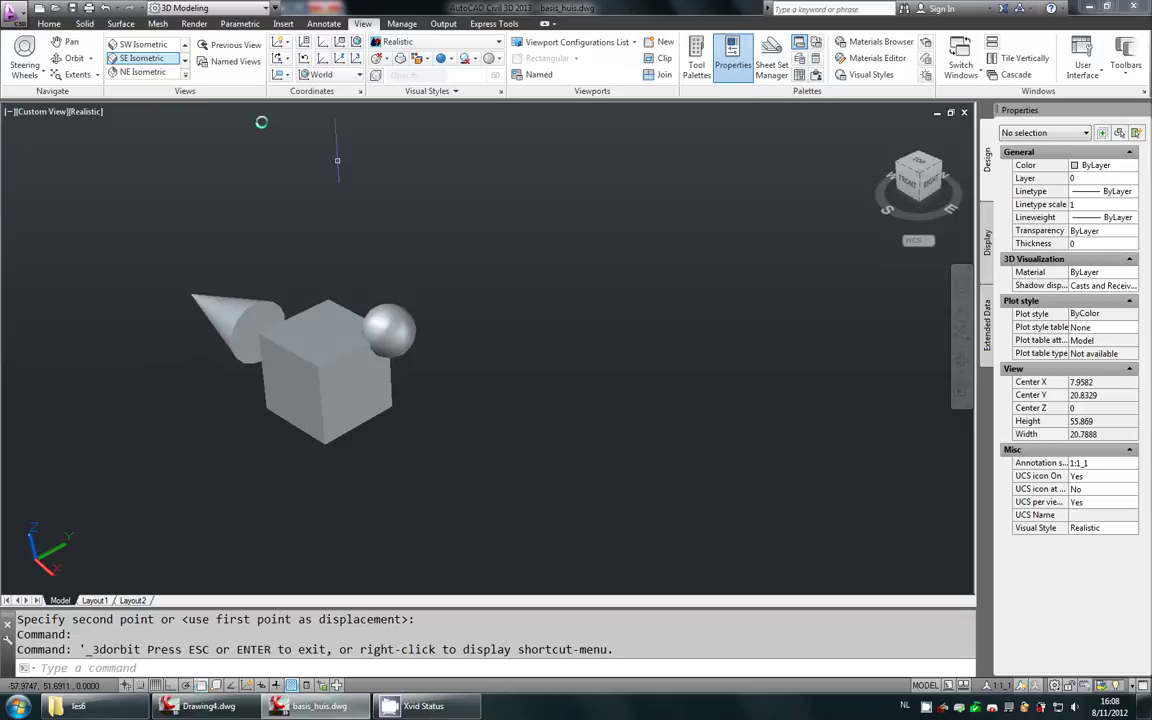
click(48, 22)
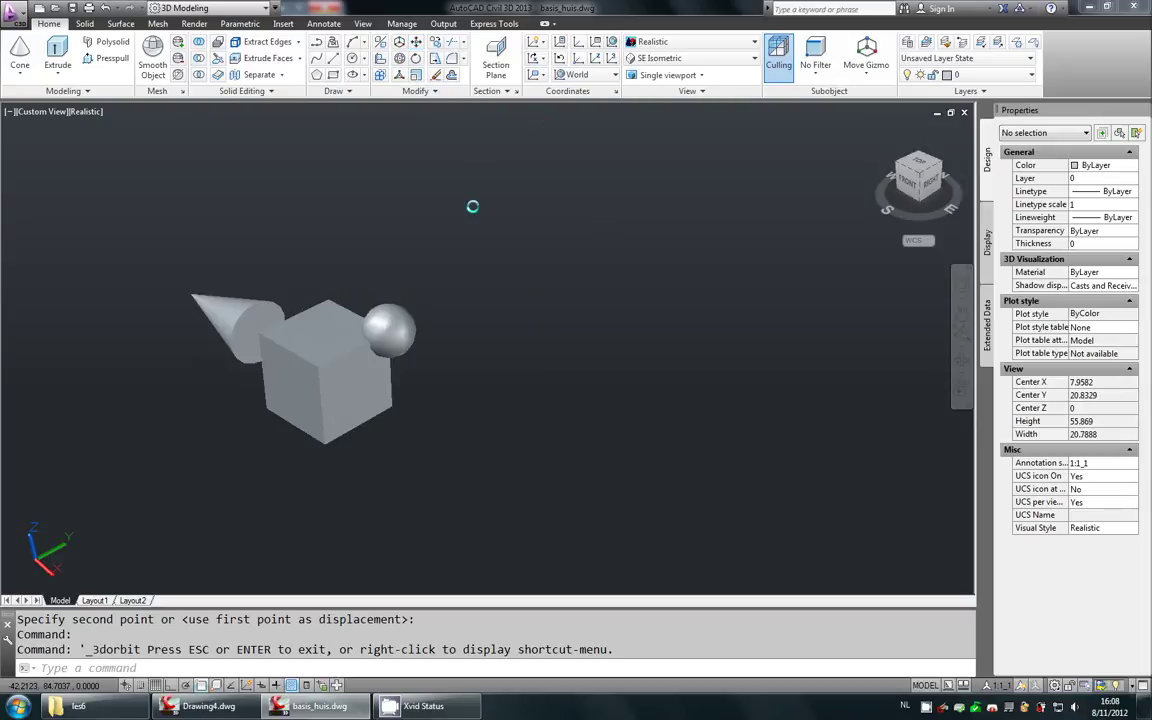
key(Return)
key(Return)
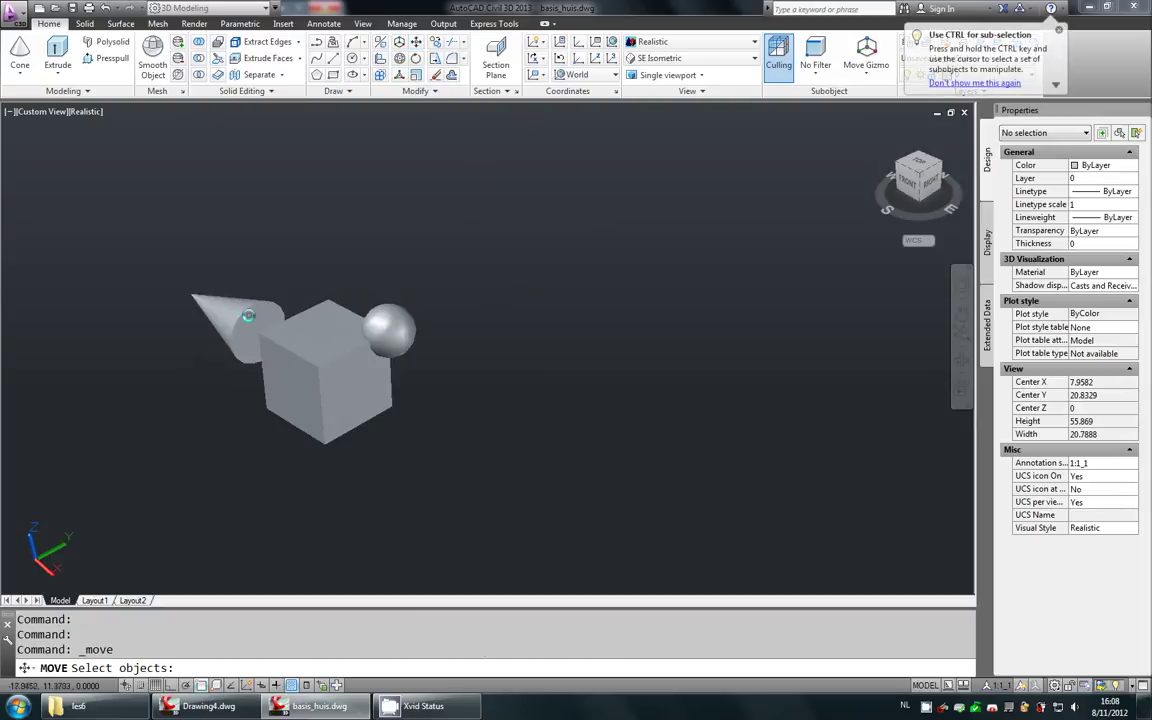
click(248, 316)
key(Return)
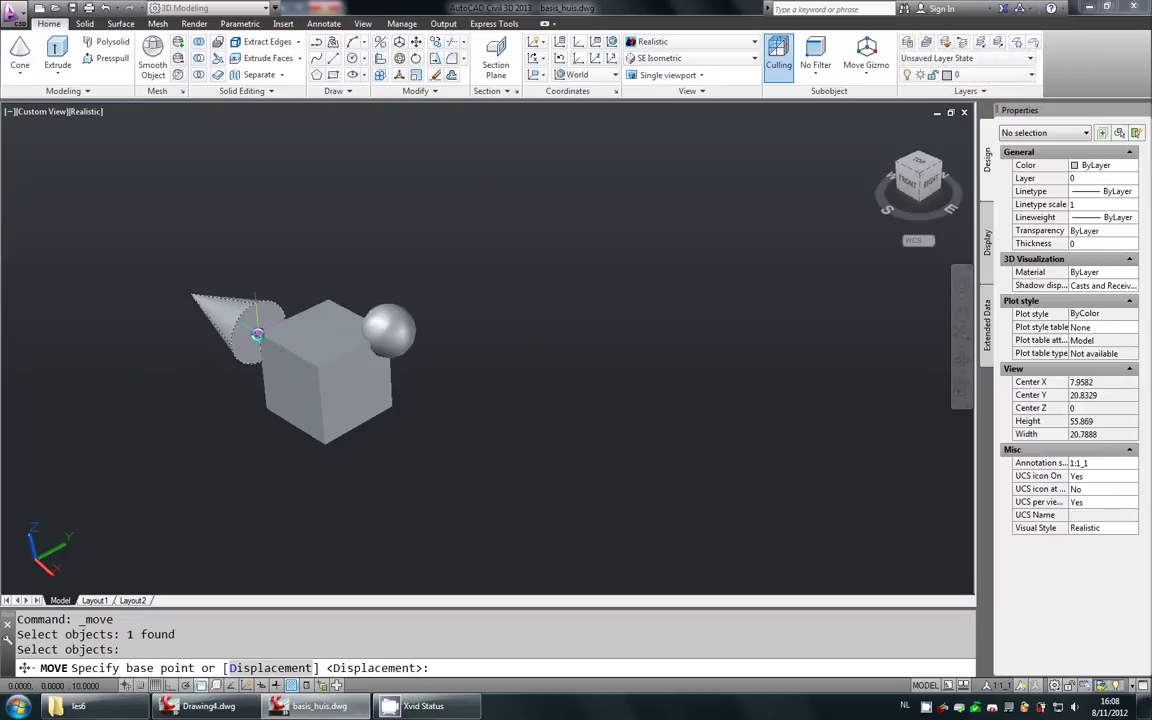
click(257, 335)
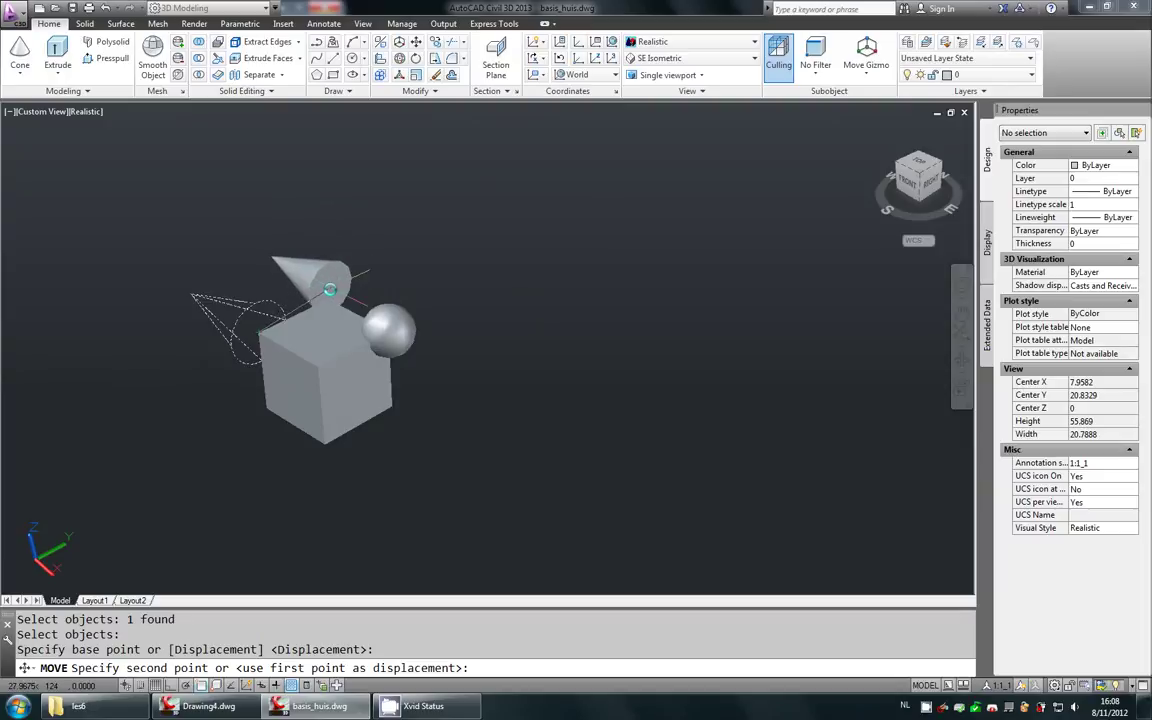
click(324, 300)
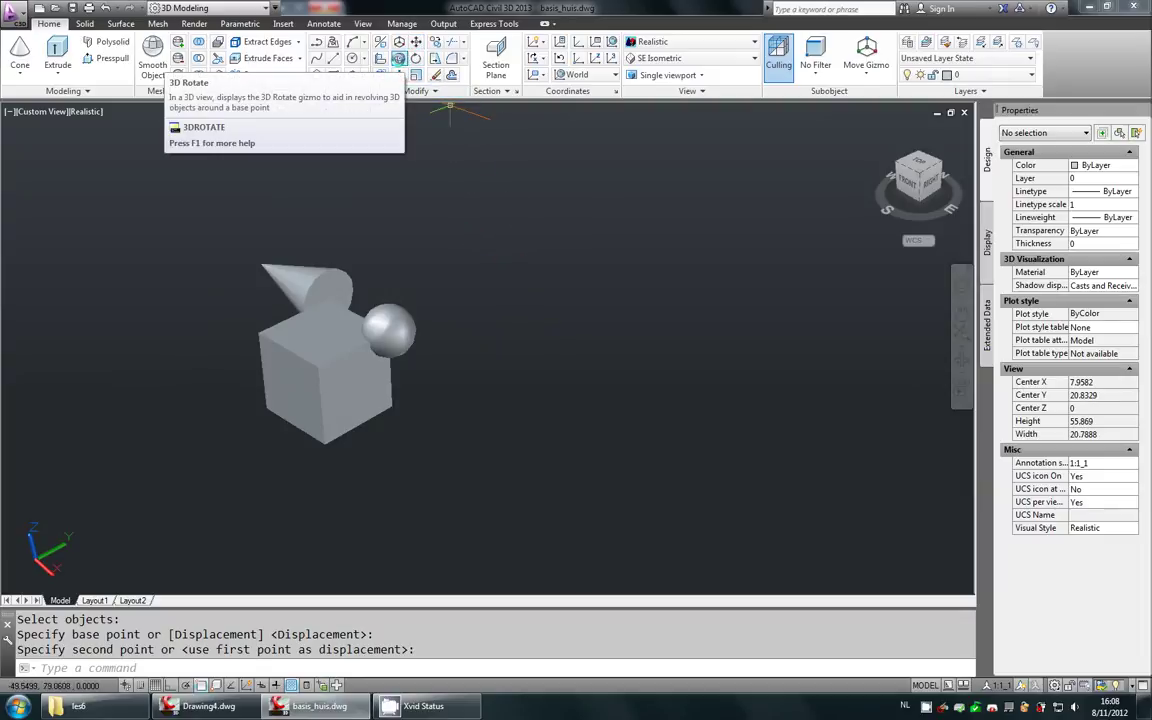
- Try a freehand 3D rotation of the cone about the Y axis through its base centre, and undo it
click(399, 58)
click(399, 58)
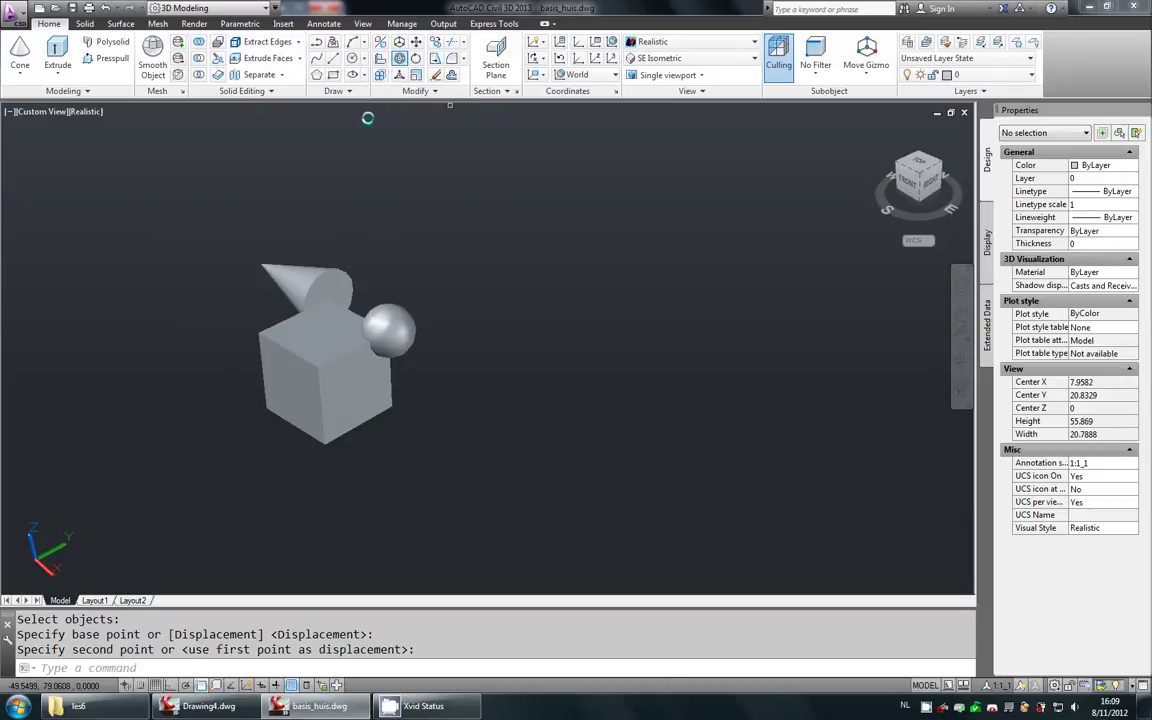
click(334, 269)
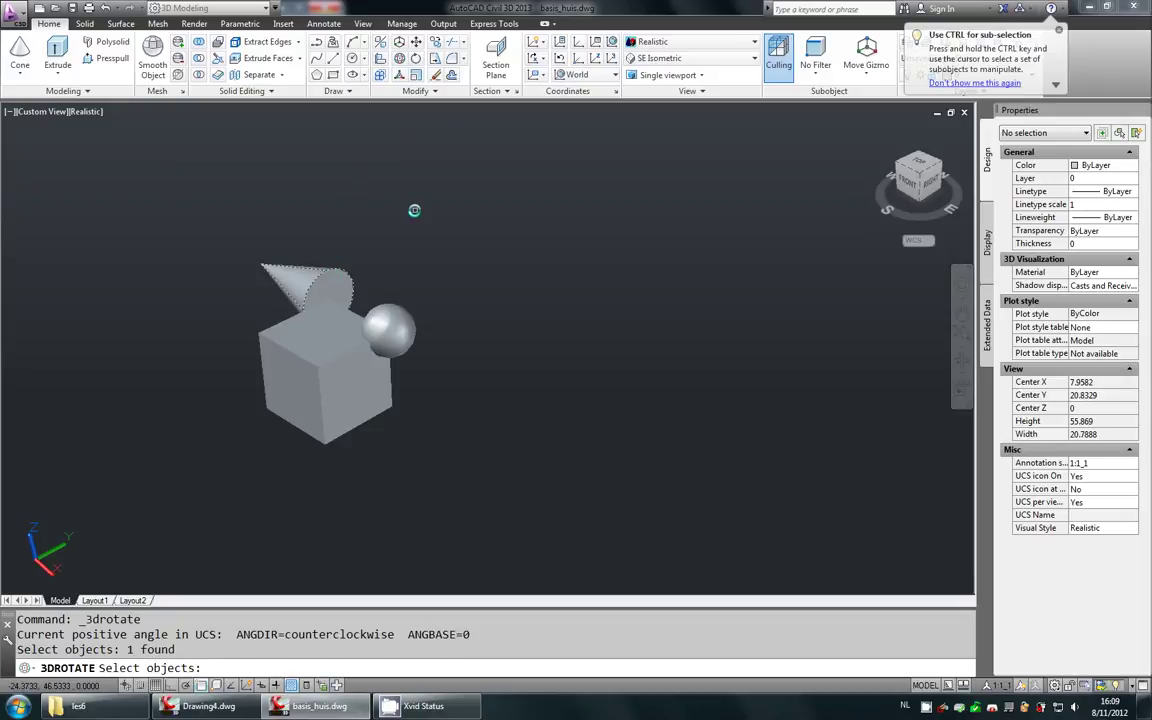
key(Return)
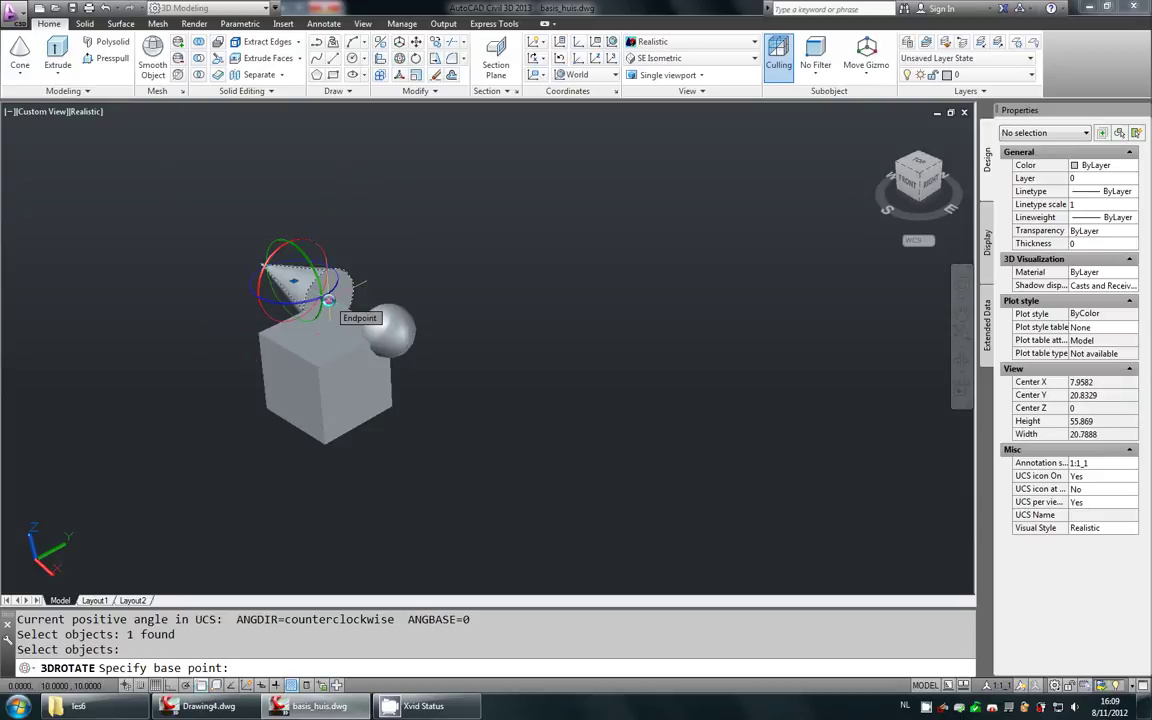
click(328, 300)
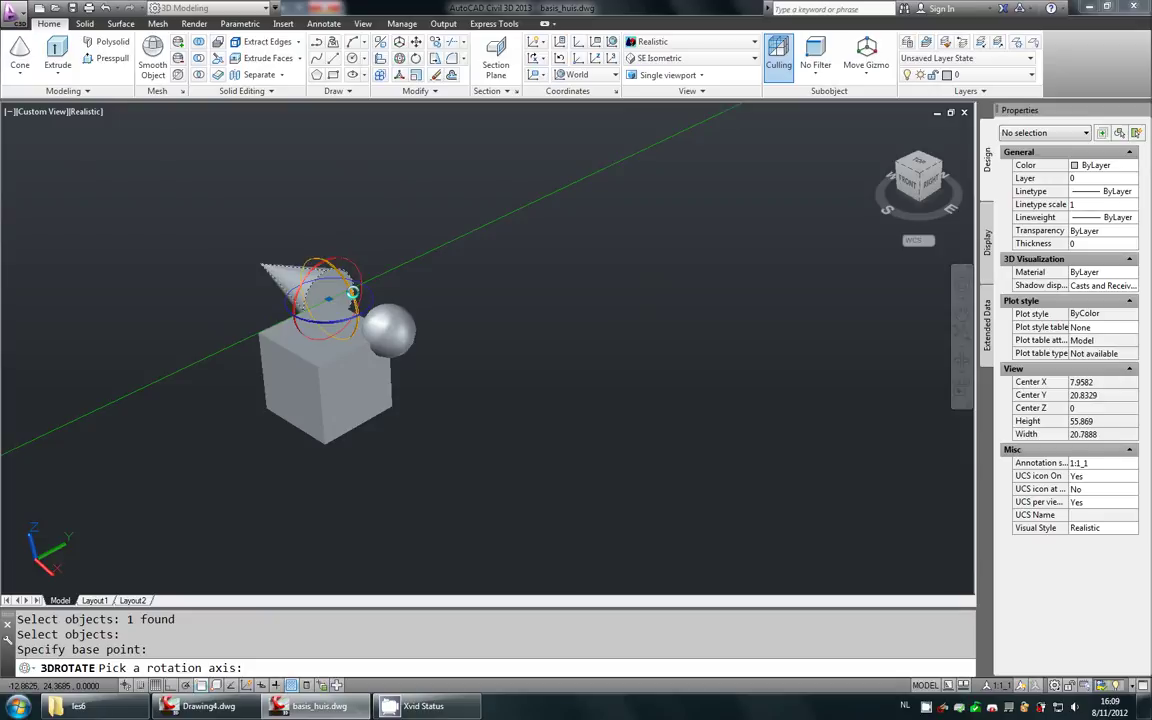
click(350, 293)
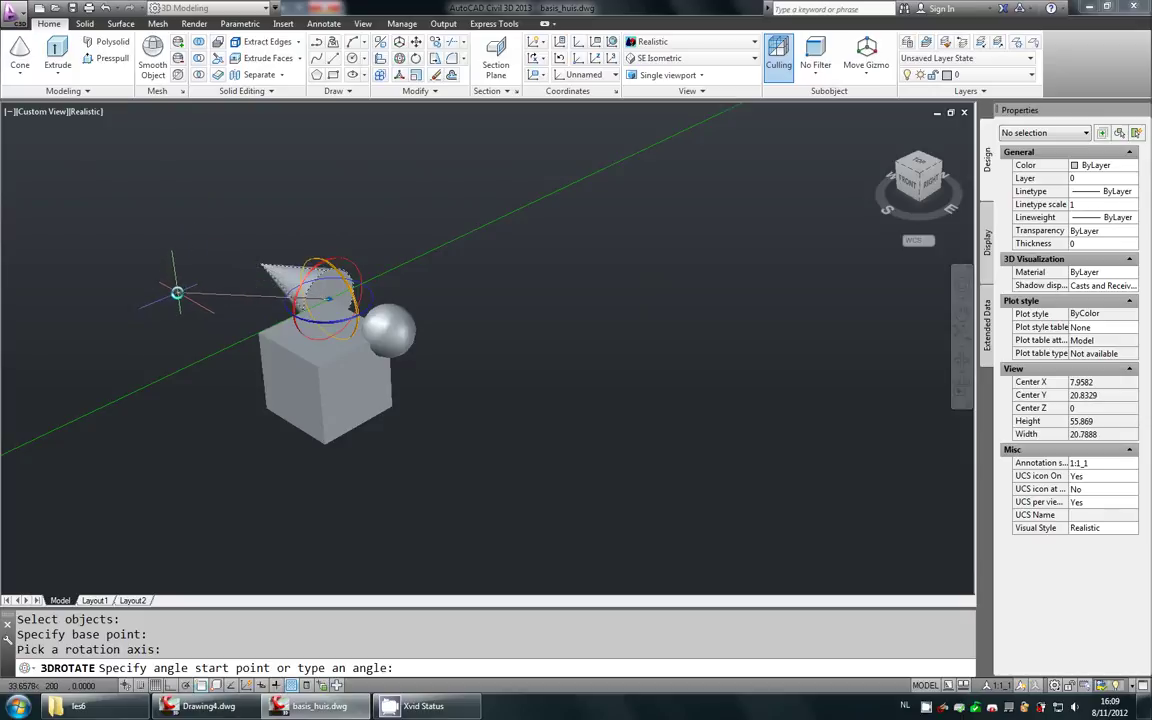
click(177, 291)
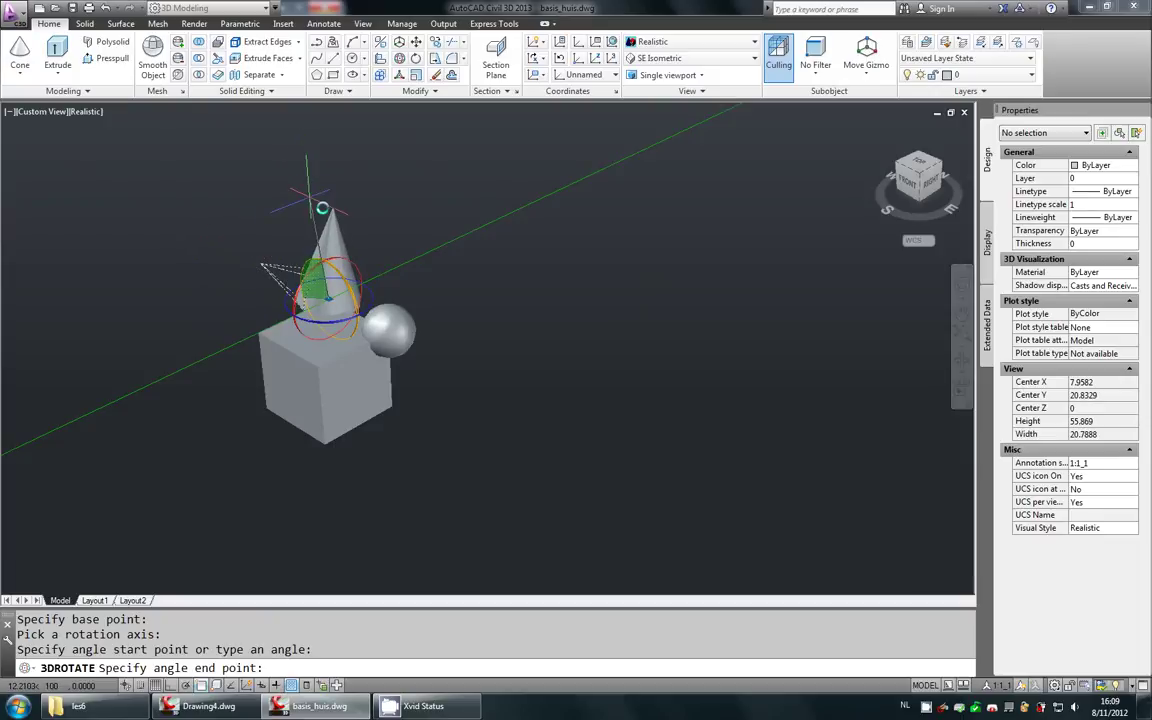
click(384, 181)
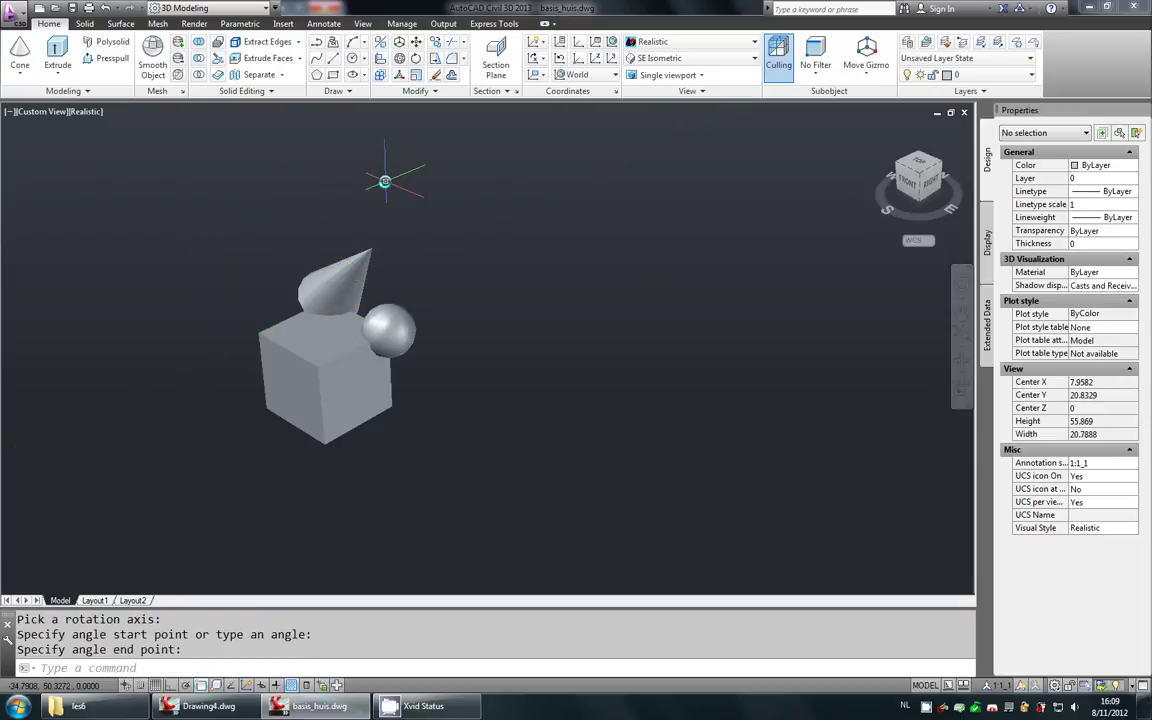
key(ctrl+z)
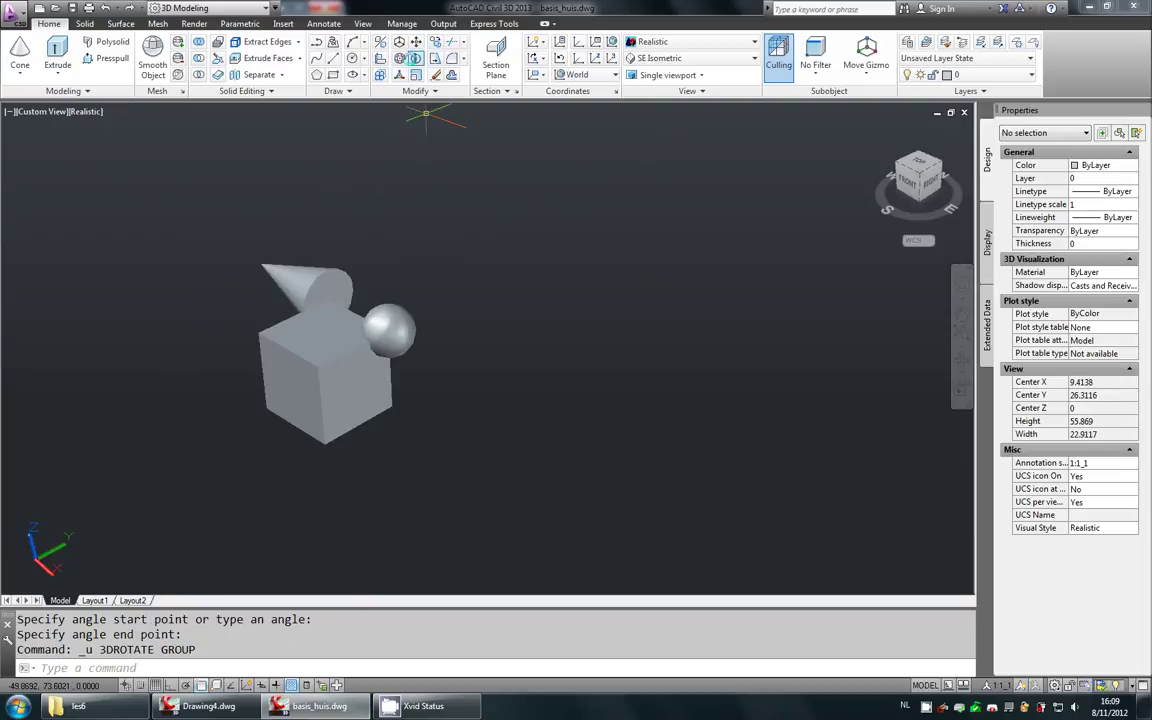
- Rotate the cone -90 degrees about the Y axis, using the cube's back top corner as base point
click(398, 58)
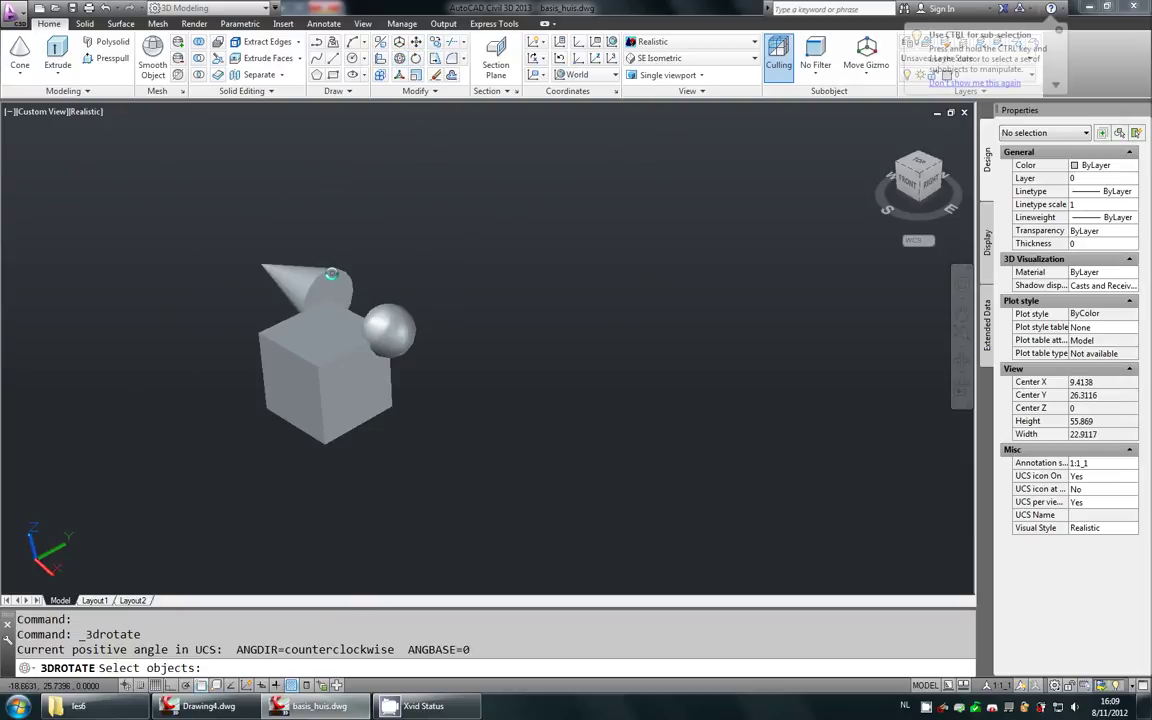
click(335, 287)
key(Return)
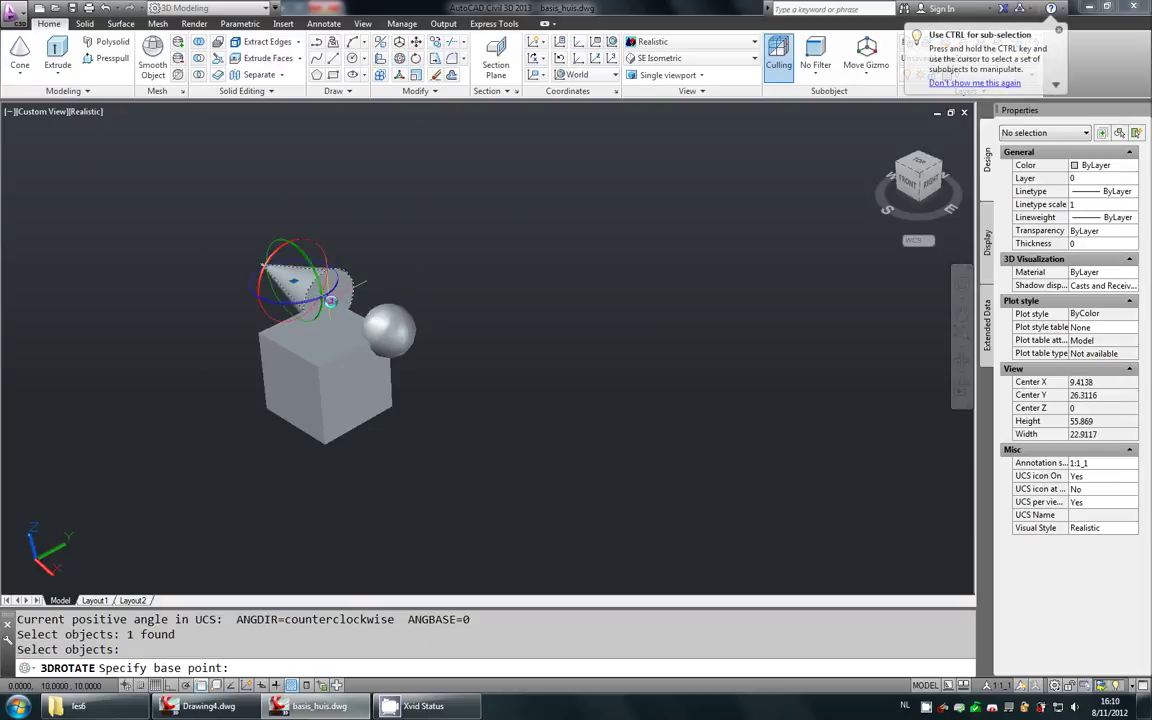
click(328, 301)
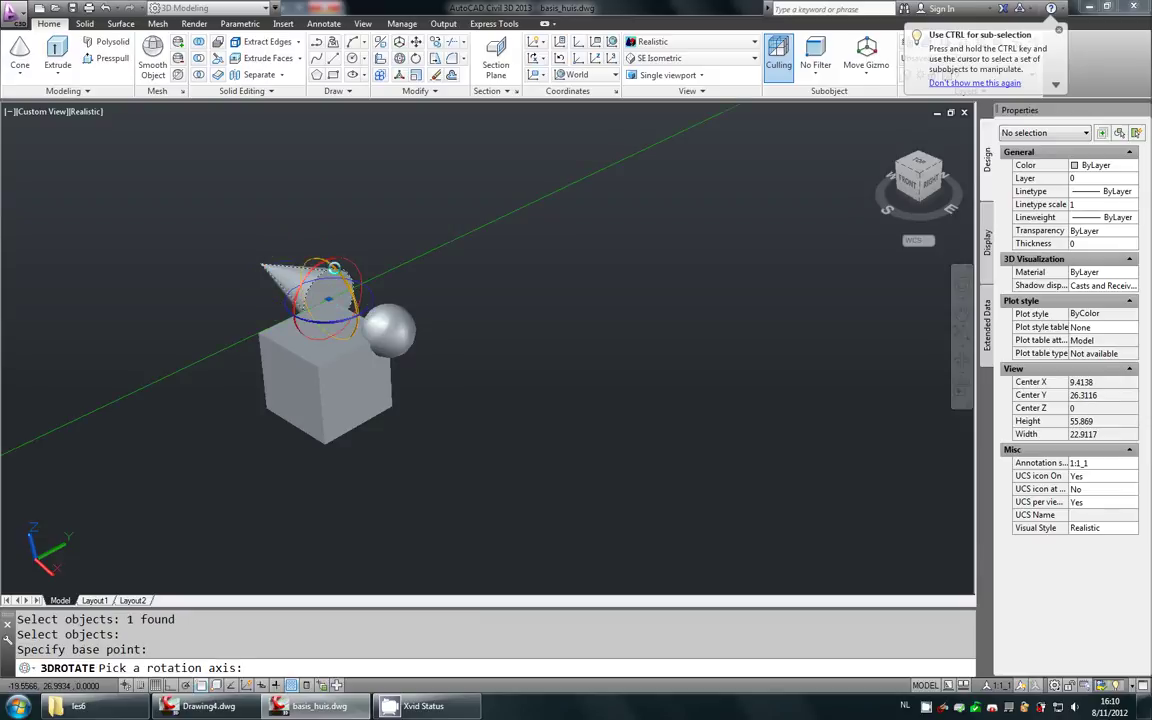
click(334, 268)
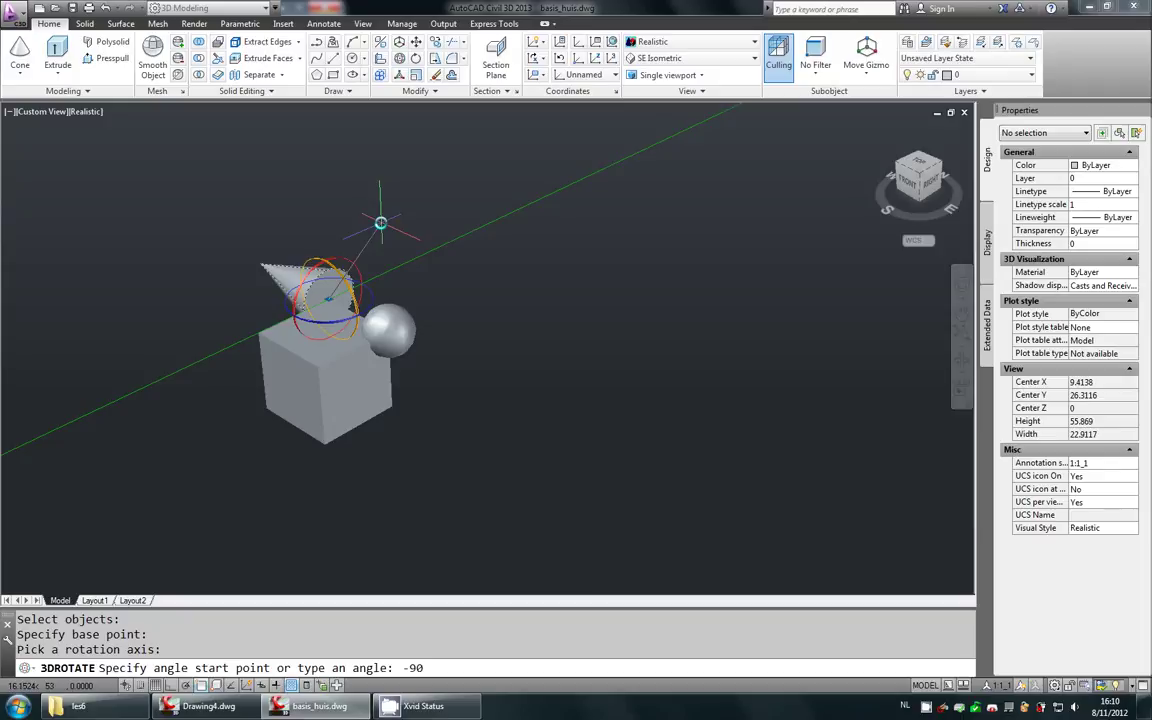
key(Return)
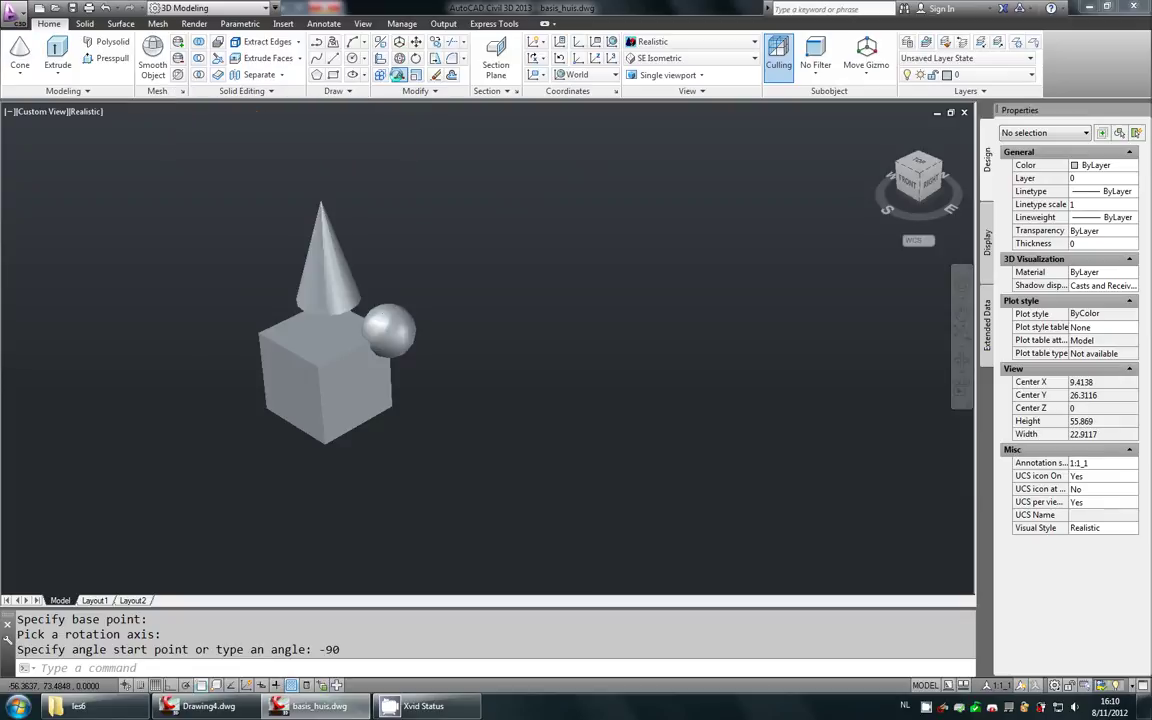
- Scale the cube uniformly with 3D Scale by a factor of 0.5 from its left bottom corner
click(398, 74)
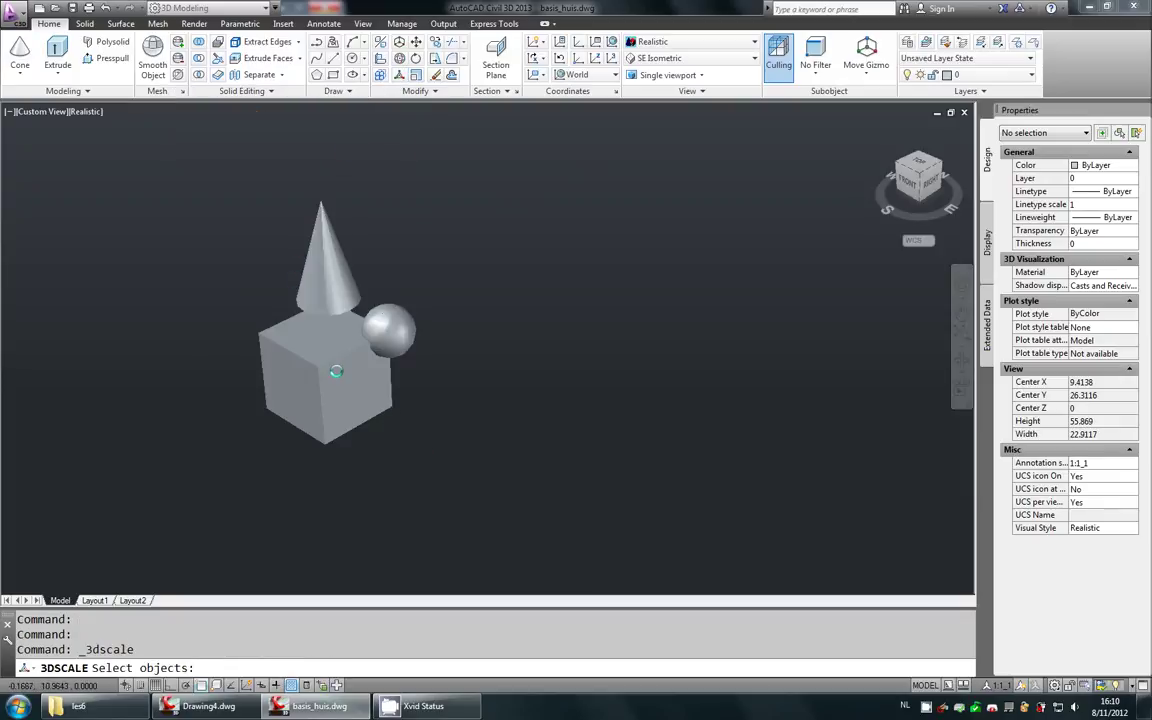
click(370, 464)
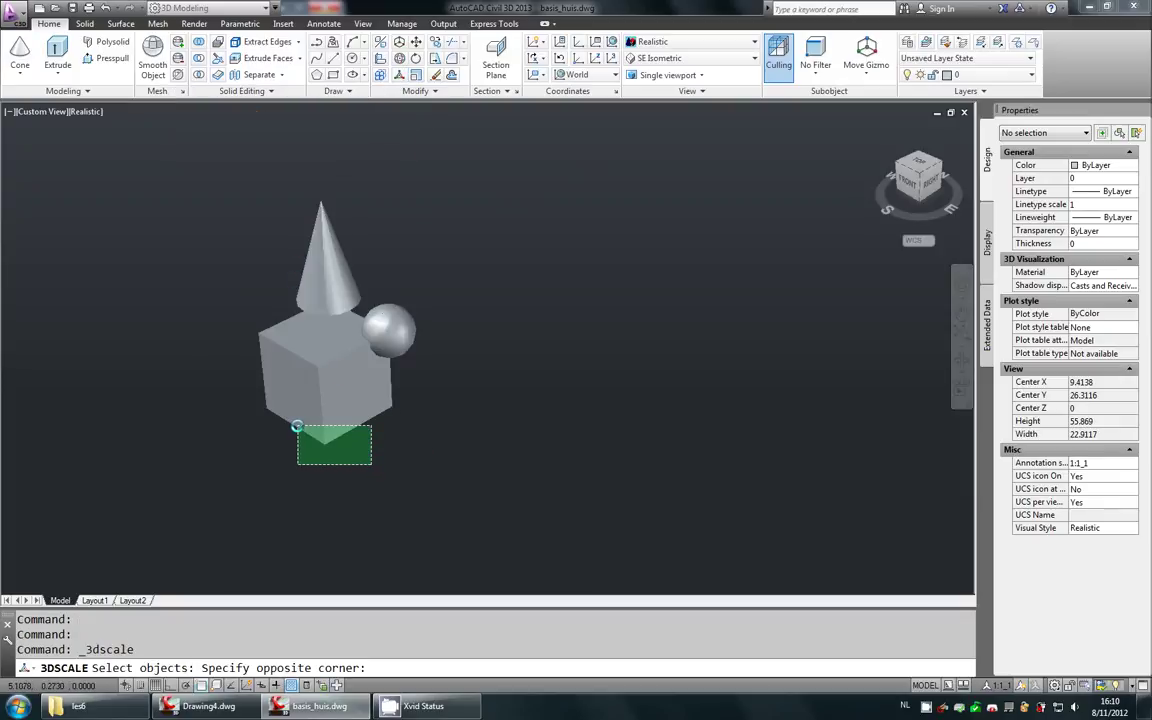
click(297, 427)
key(Return)
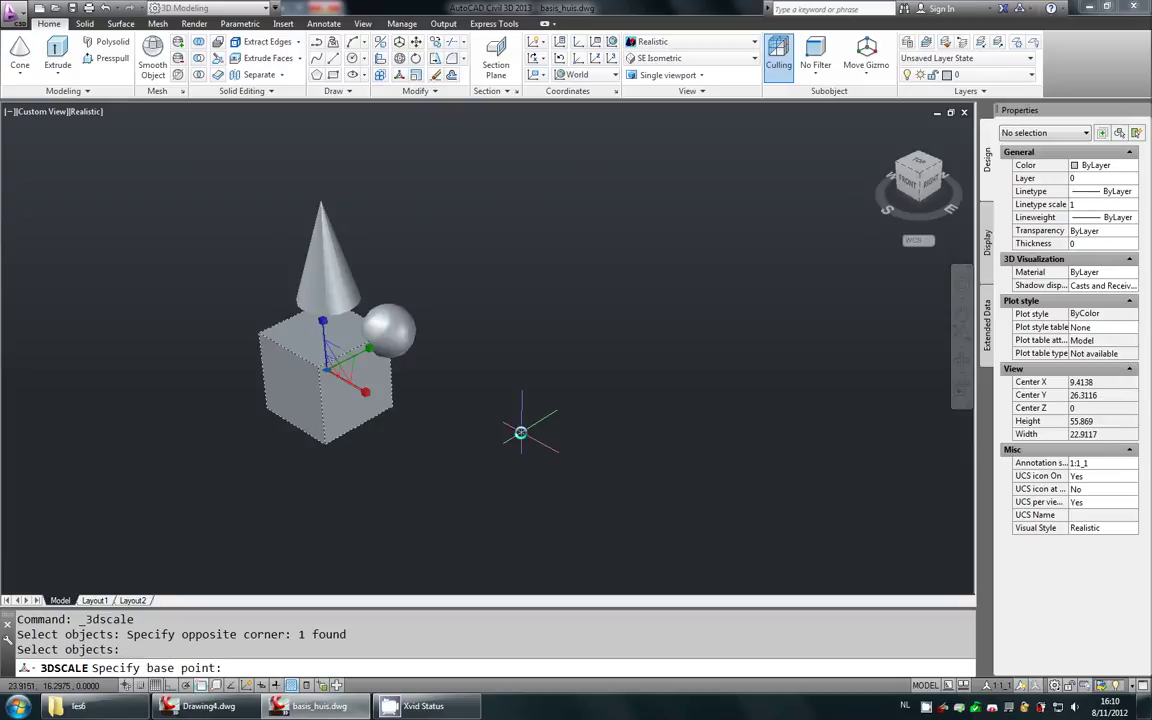
click(271, 418)
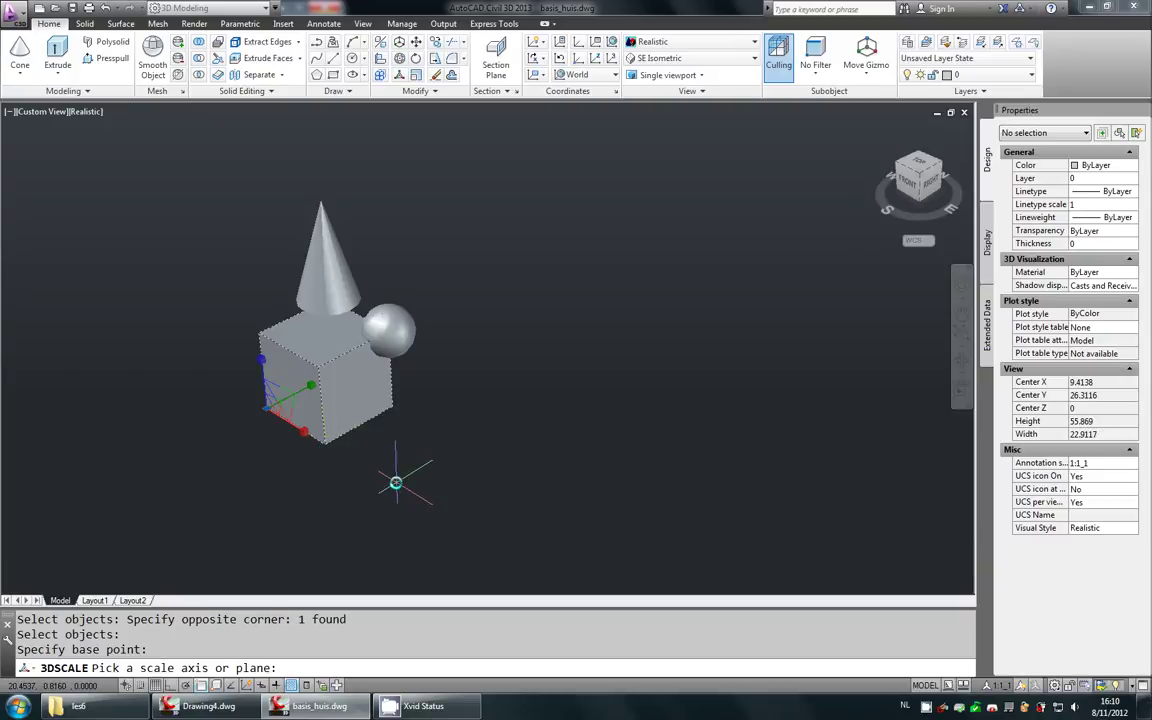
click(301, 433)
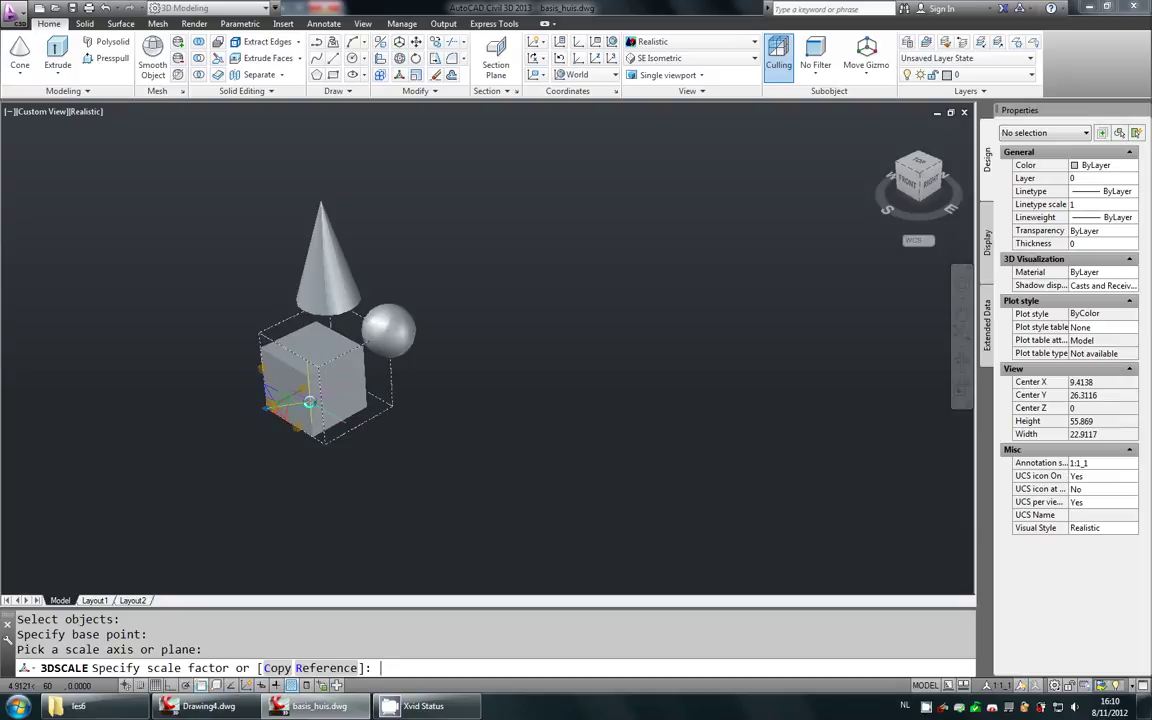
key(Return)
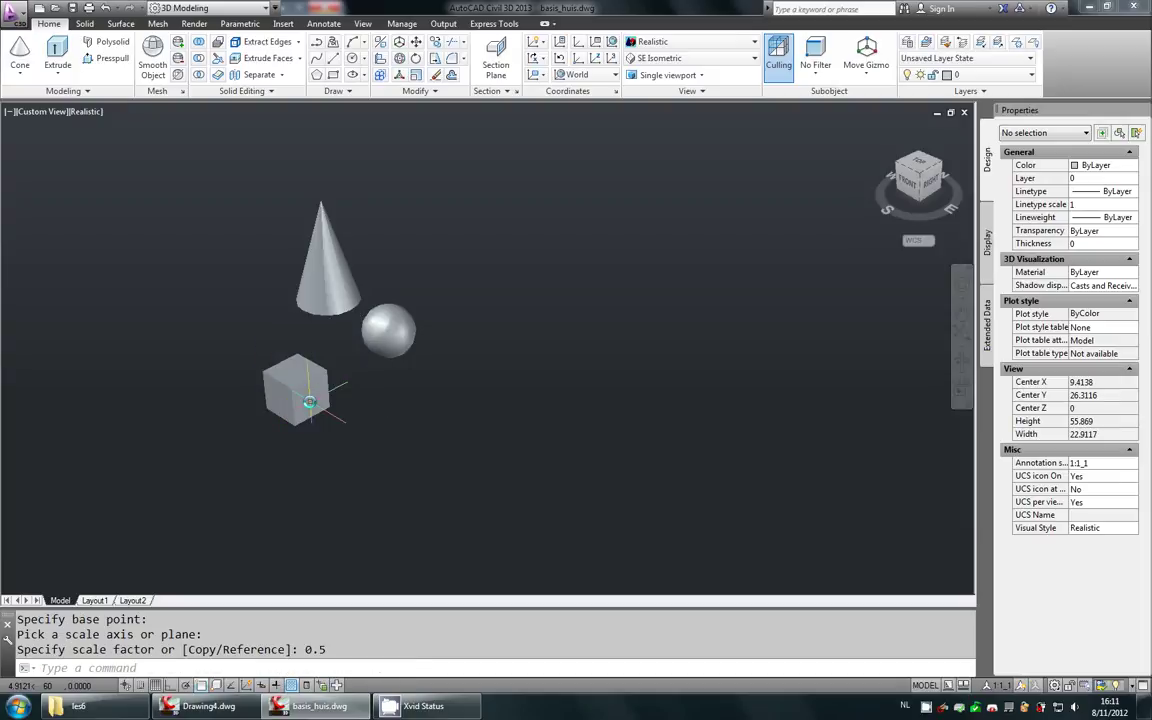